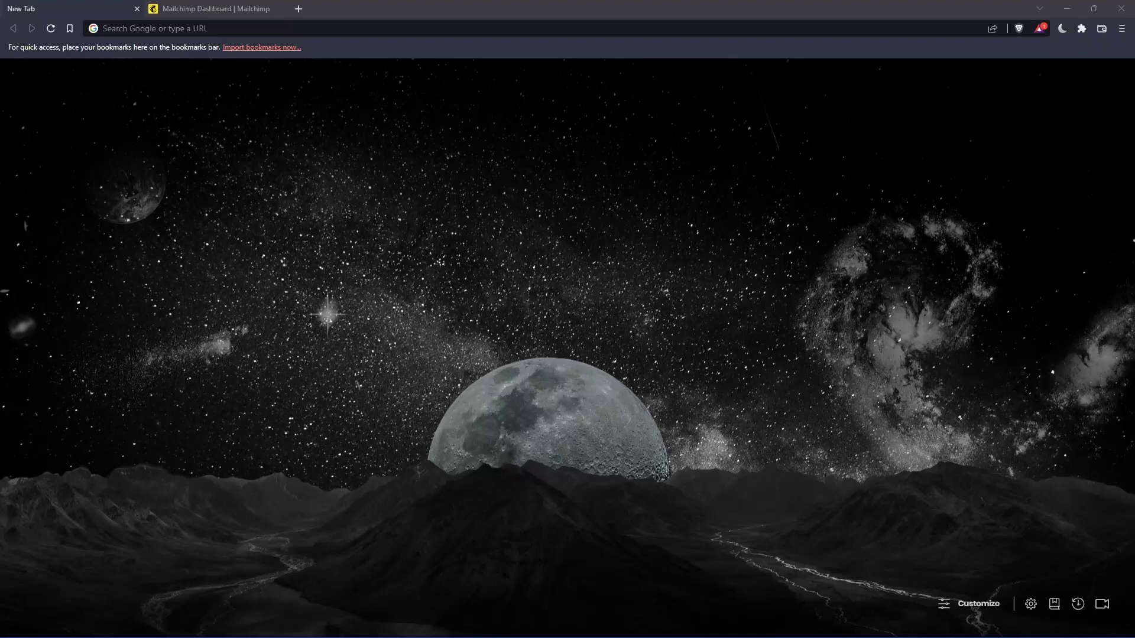
- Load mailchimp.com in the existing tab, visit the Log In page, then return to the homepage
click(167, 145)
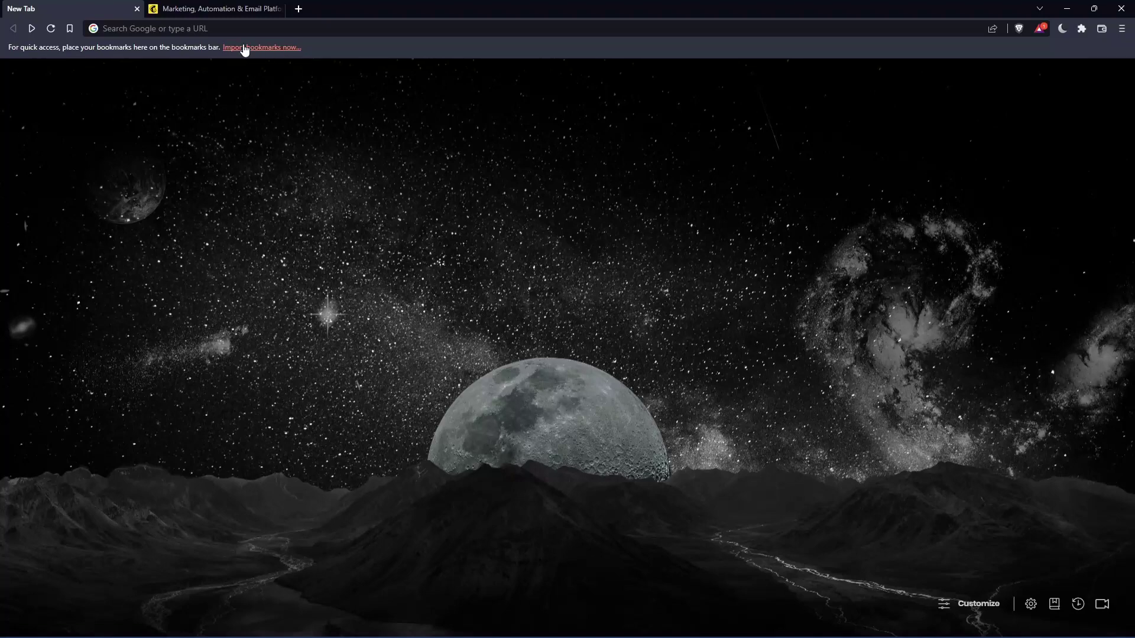
click(260, 29)
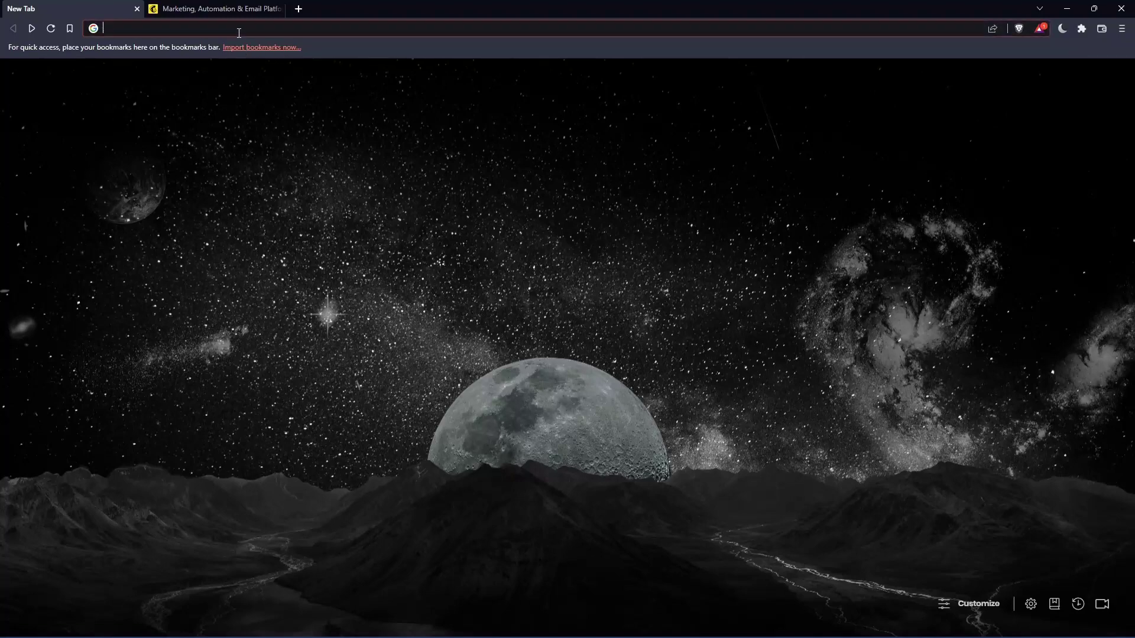
text(mailchimp.com)
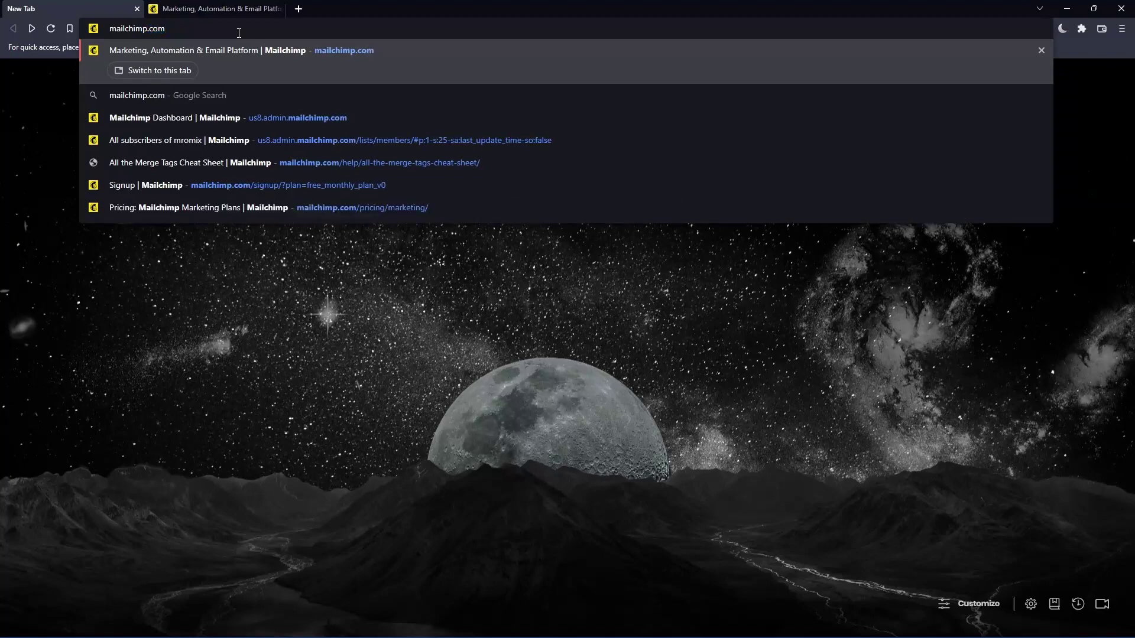
click(324, 51)
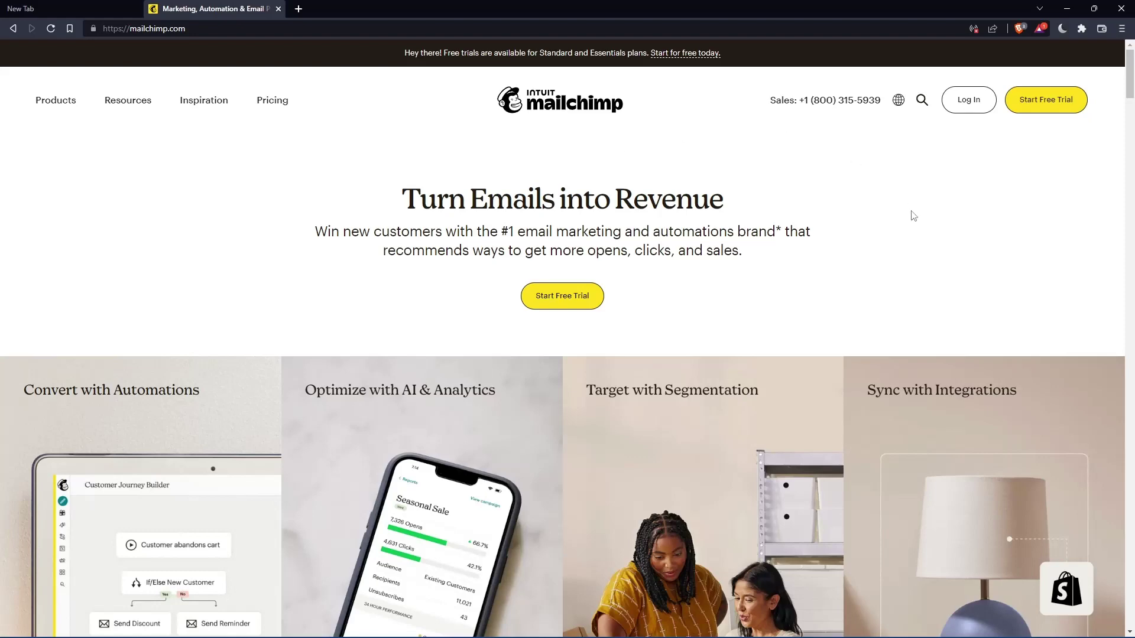
click(968, 99)
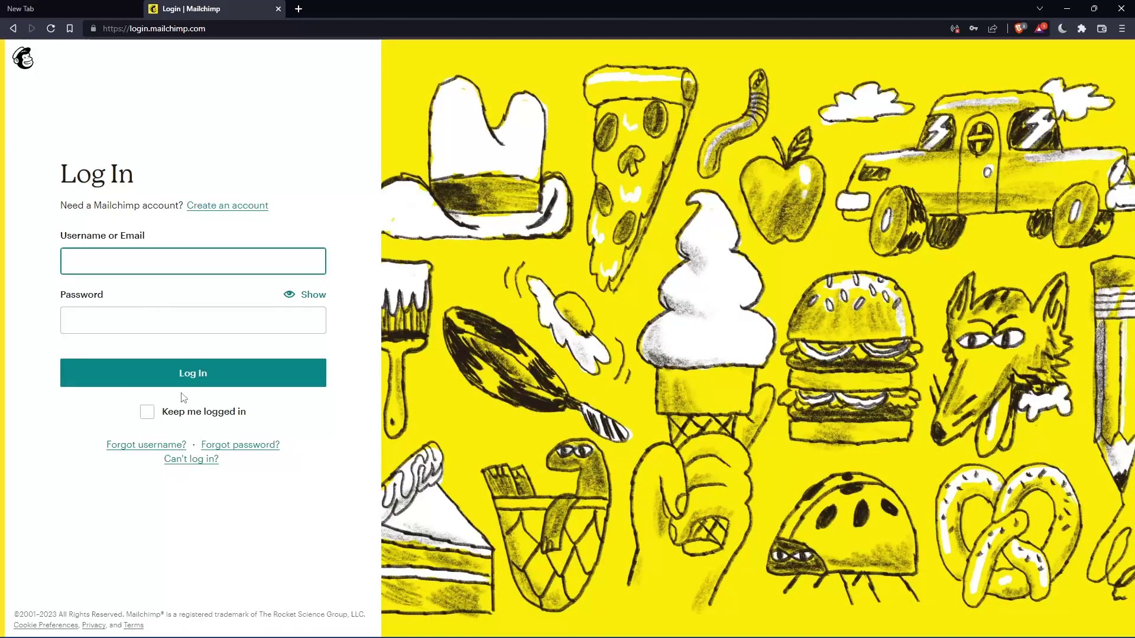
key(alt+Left)
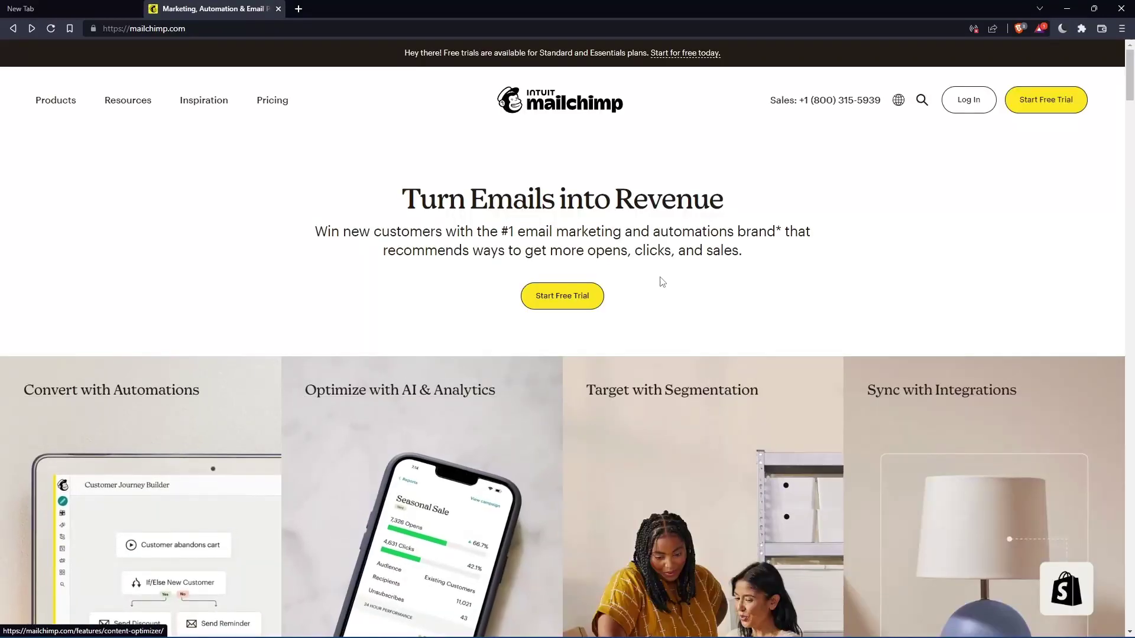
- Go from the homepage's plans section to the pricing page and start the Free plan sign-up
scroll(663, 282, down, 10)
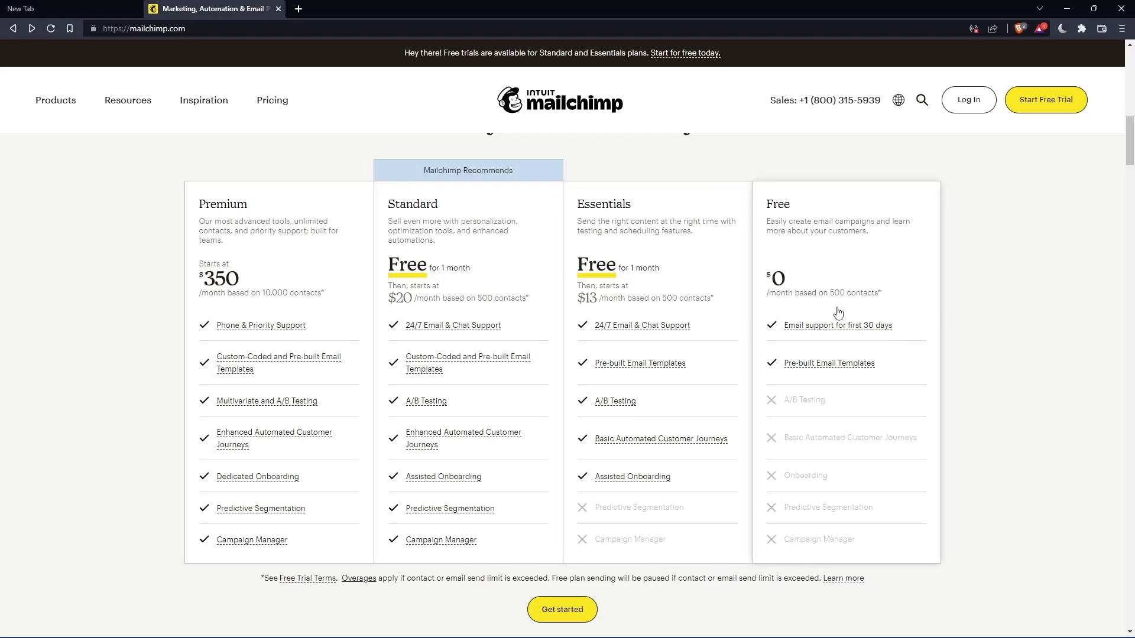
click(844, 234)
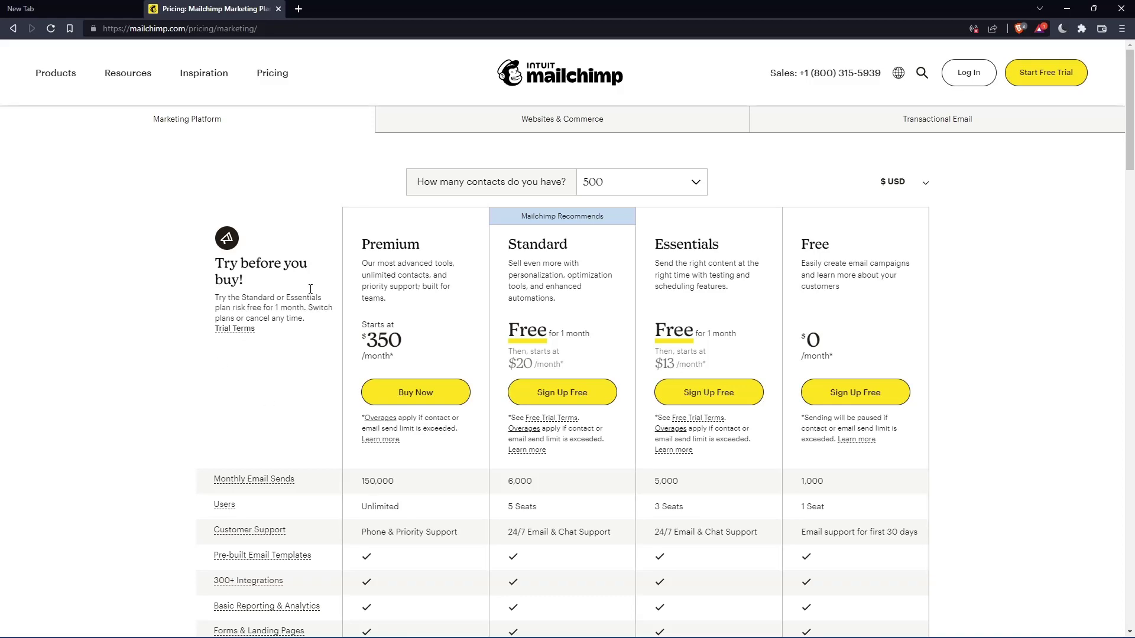
click(860, 404)
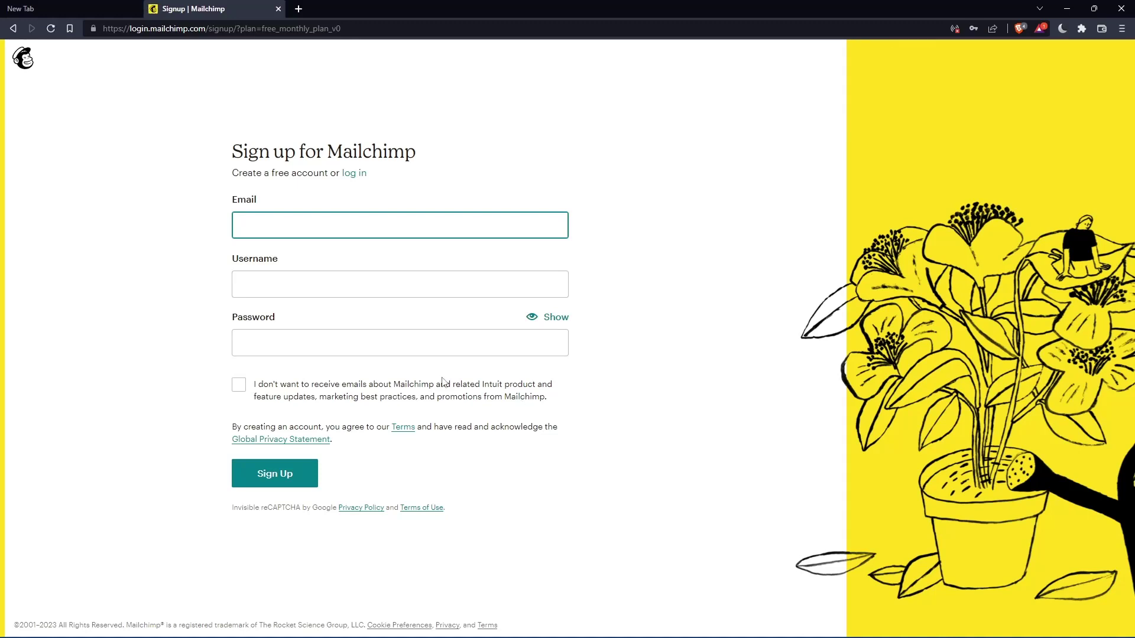
- Begin filling the sign-up email field and dismiss the saved email suggestions
click(390, 230)
click(642, 197)
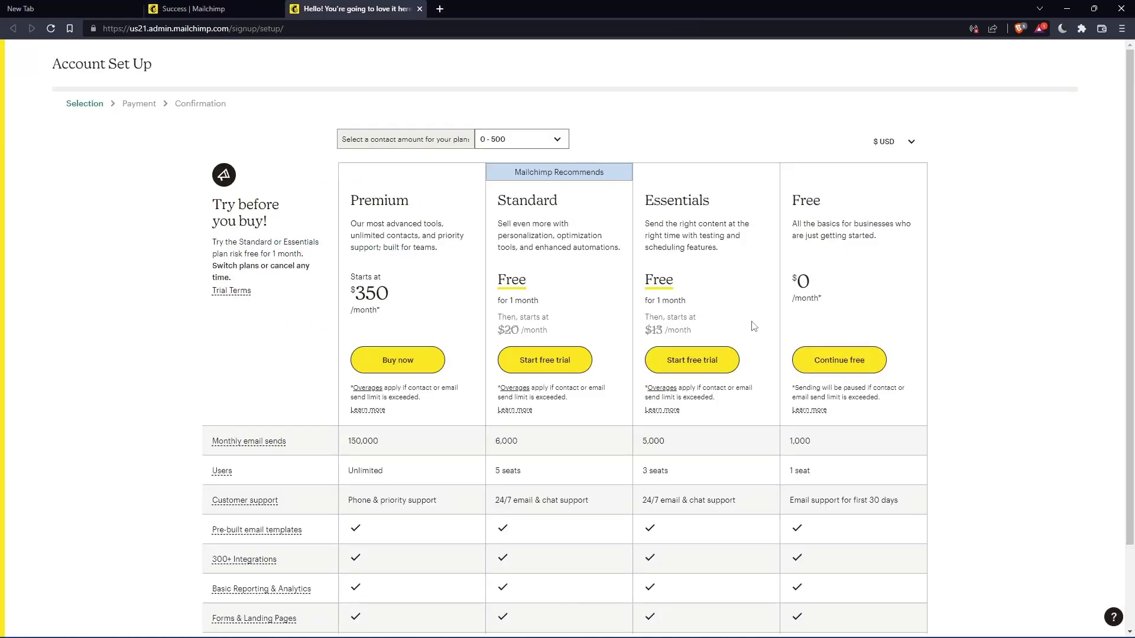
- Continue on the Free plan and submit first, last and business name from saved details, ending the business name in 0
click(854, 363)
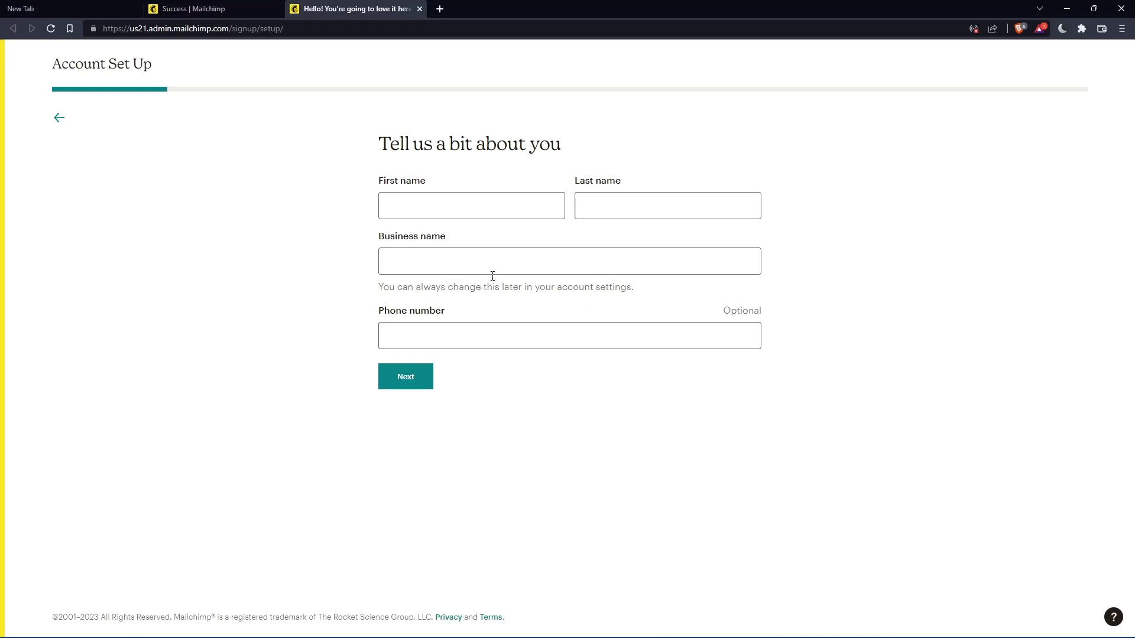
click(478, 199)
click(618, 209)
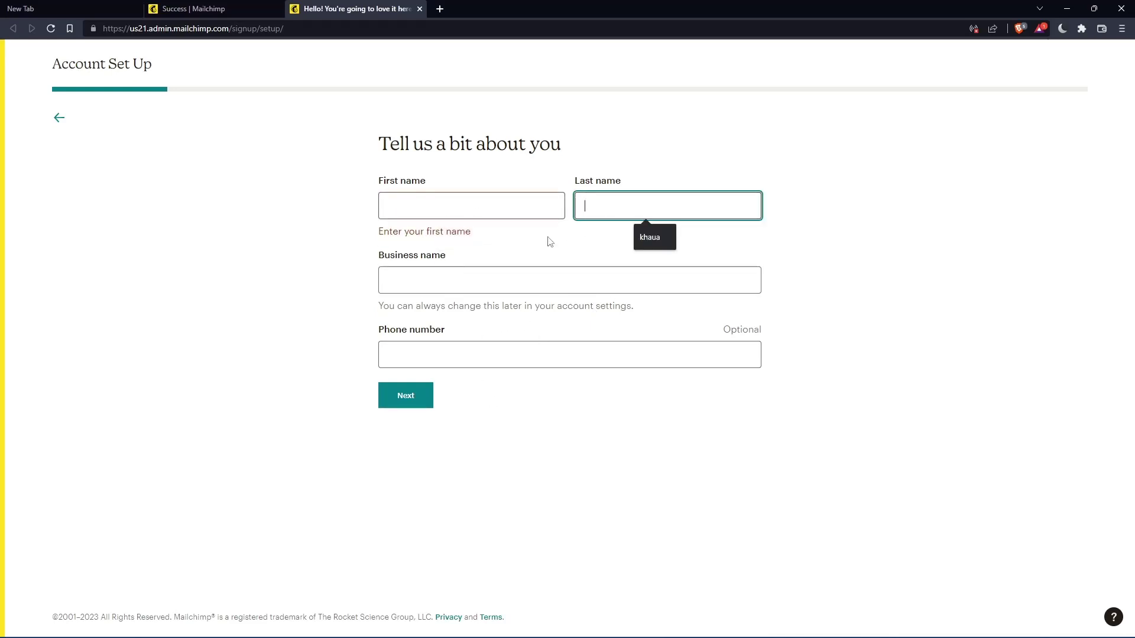
click(559, 214)
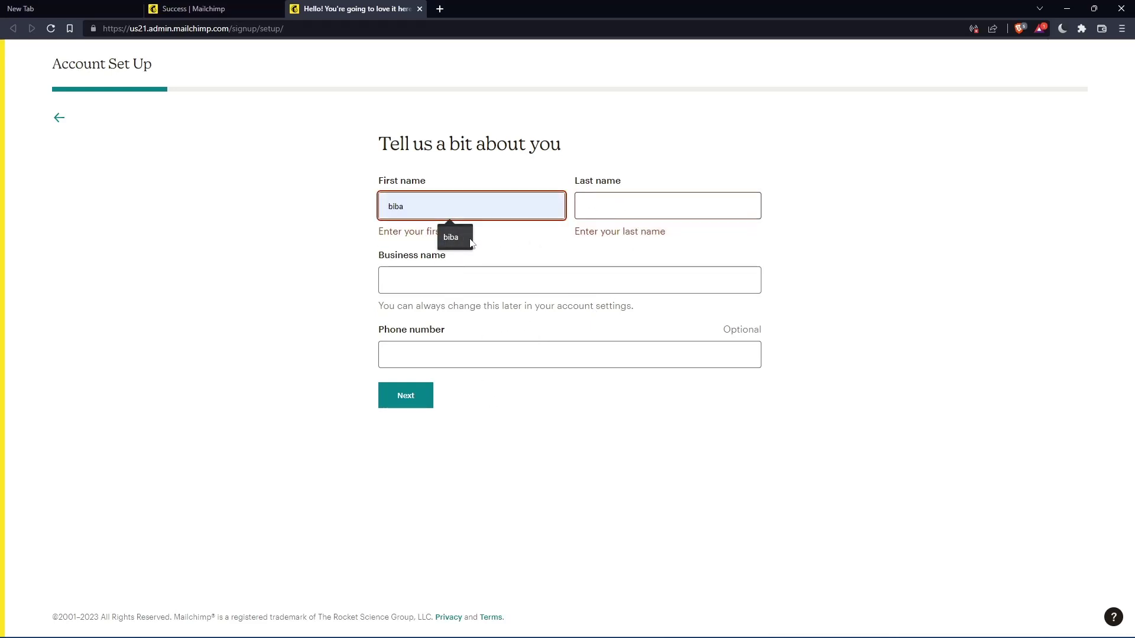
click(455, 237)
click(650, 206)
click(649, 235)
click(473, 265)
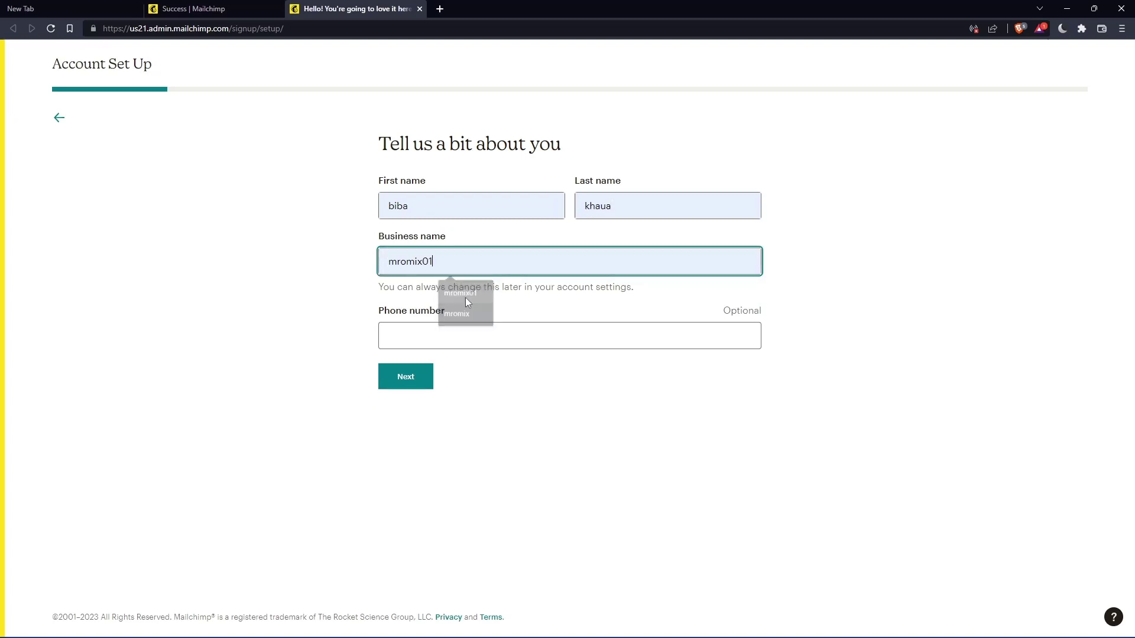
click(466, 297)
key(BackSpace)
key(BackSpace)
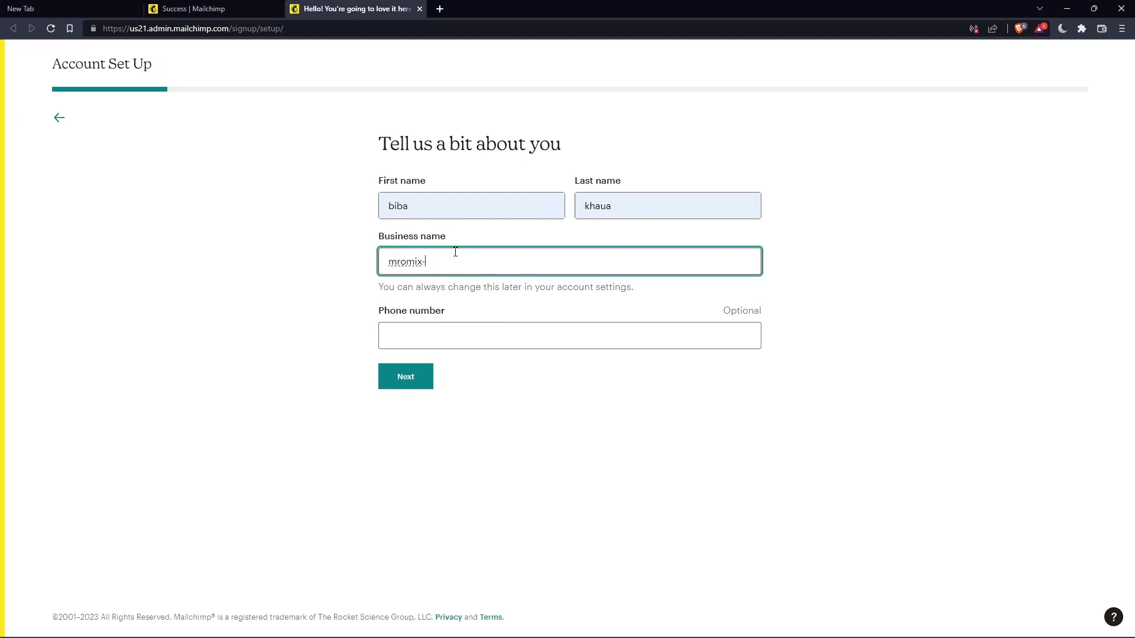
text(0)
click(417, 377)
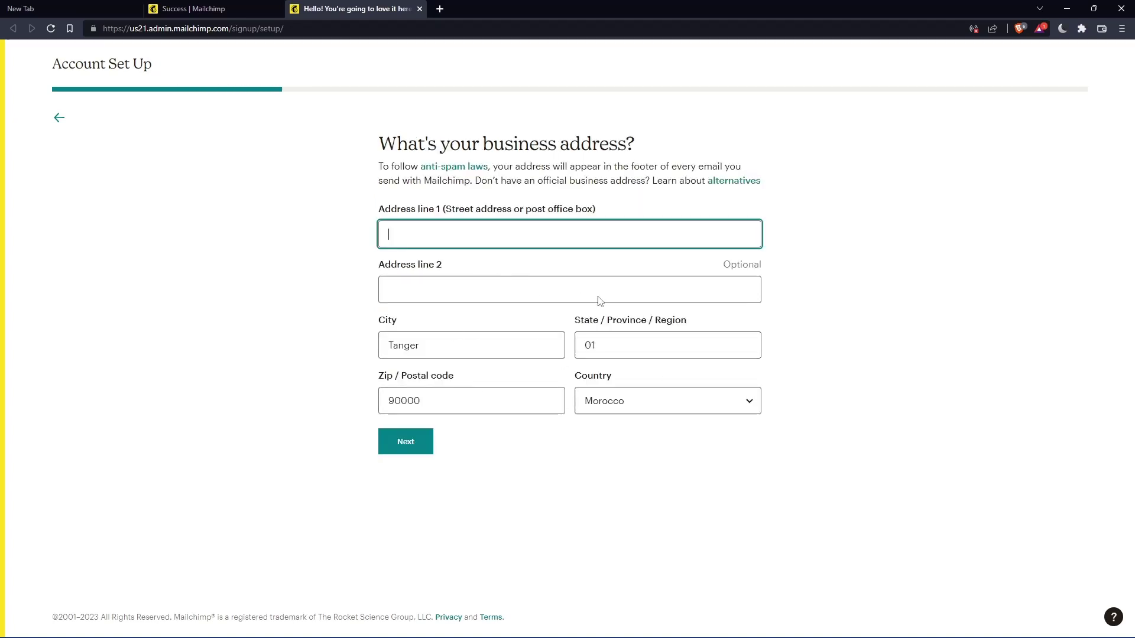
- Autofill the business address from saved details and submit it
text(--)
click(486, 270)
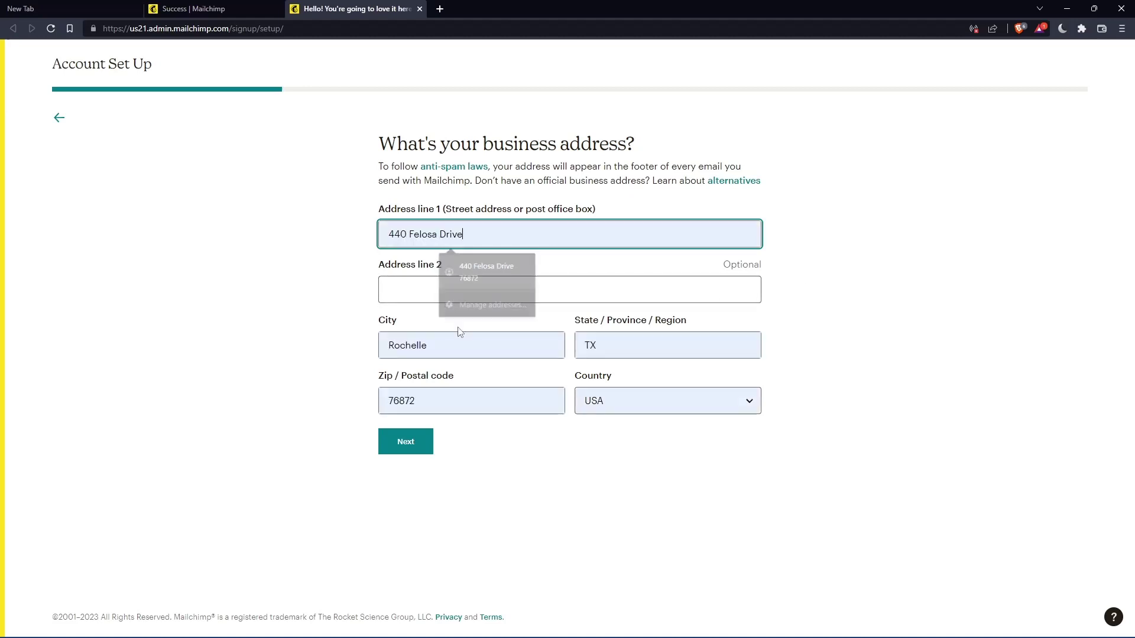
click(396, 441)
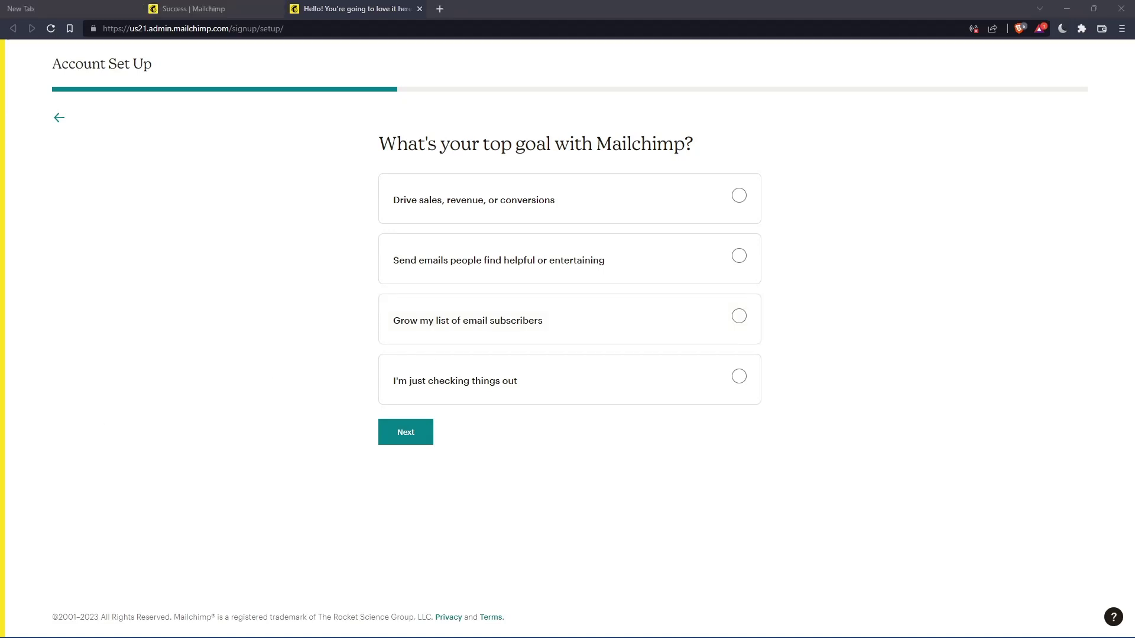
- Answer the top-goal question with 'just checking things out' and continue
click(393, 440)
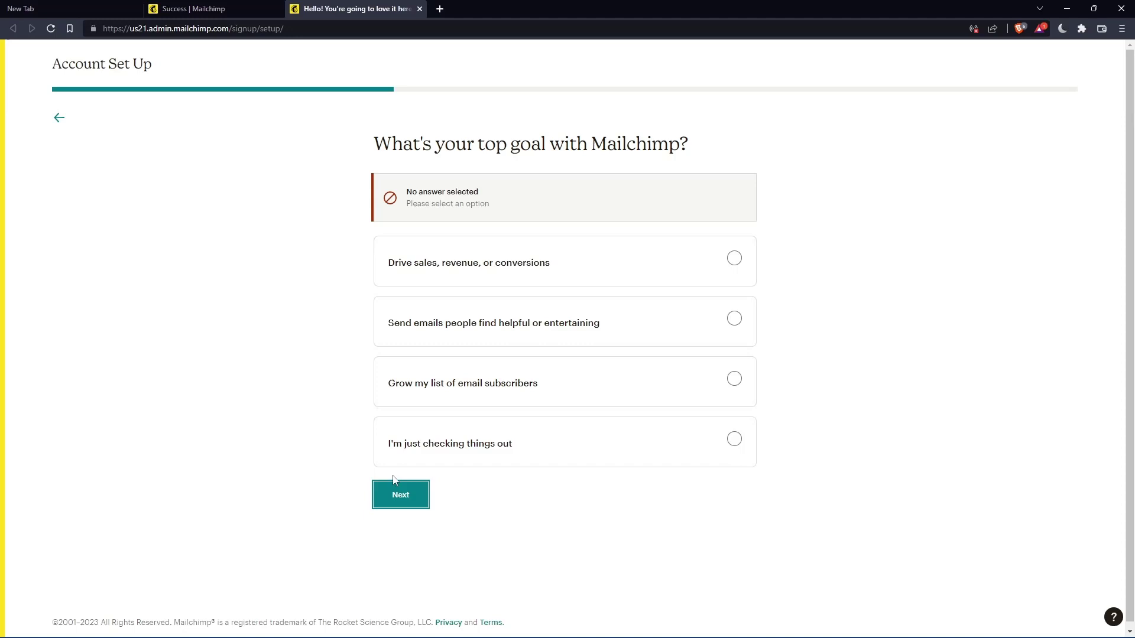
click(617, 464)
click(408, 433)
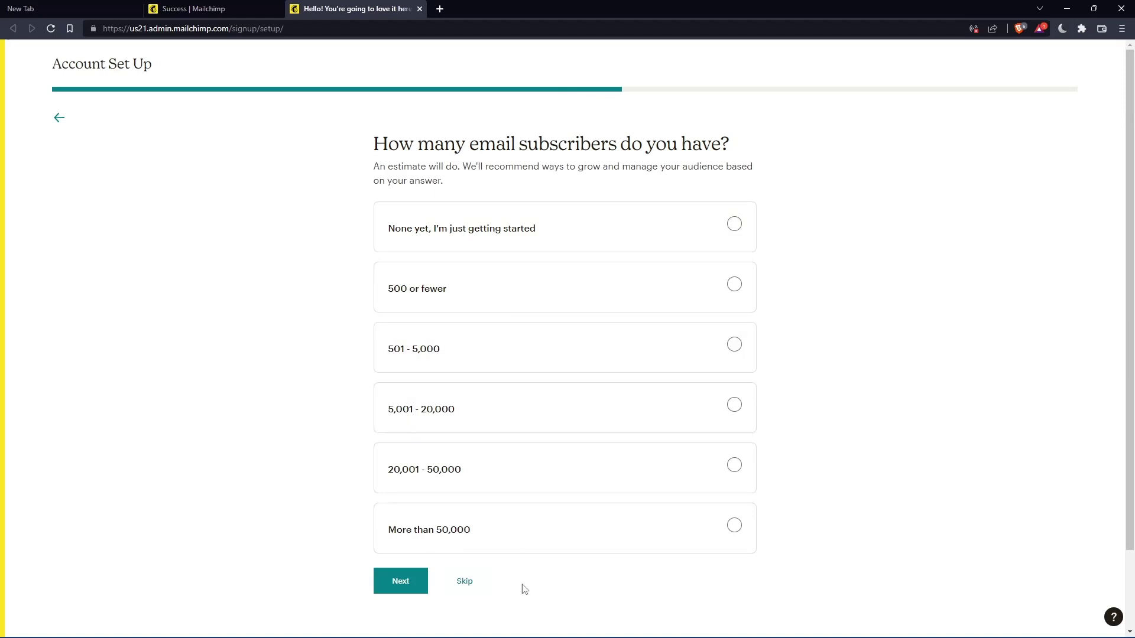
- Skip the subscriber count, selling and brand import questions, then finish setup to the dashboard
click(466, 581)
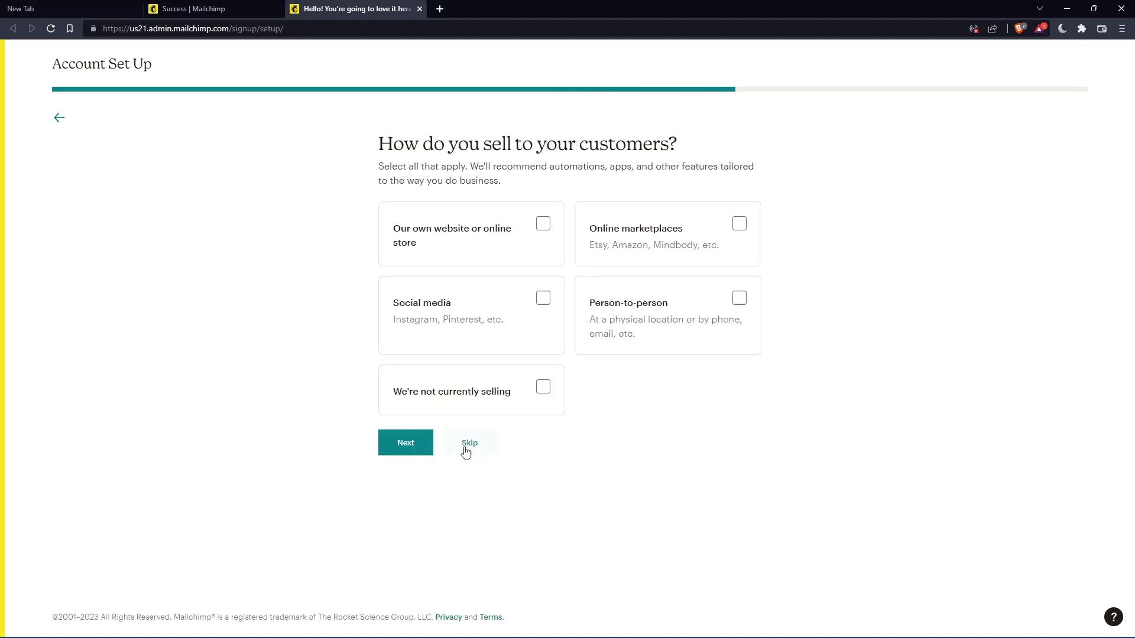
click(466, 443)
click(470, 332)
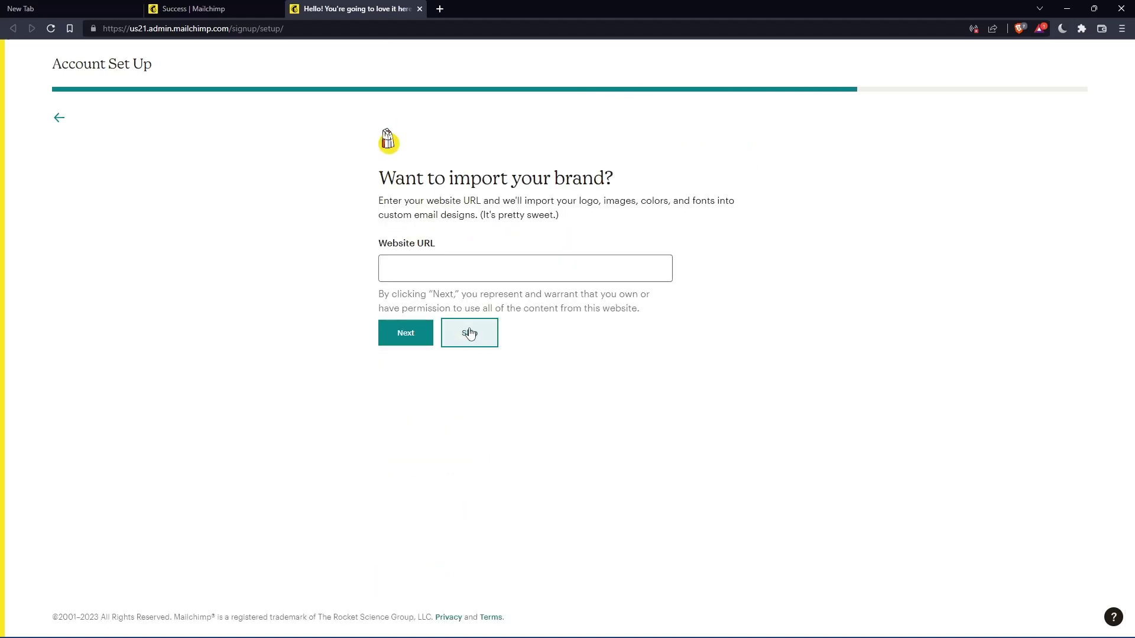
click(412, 395)
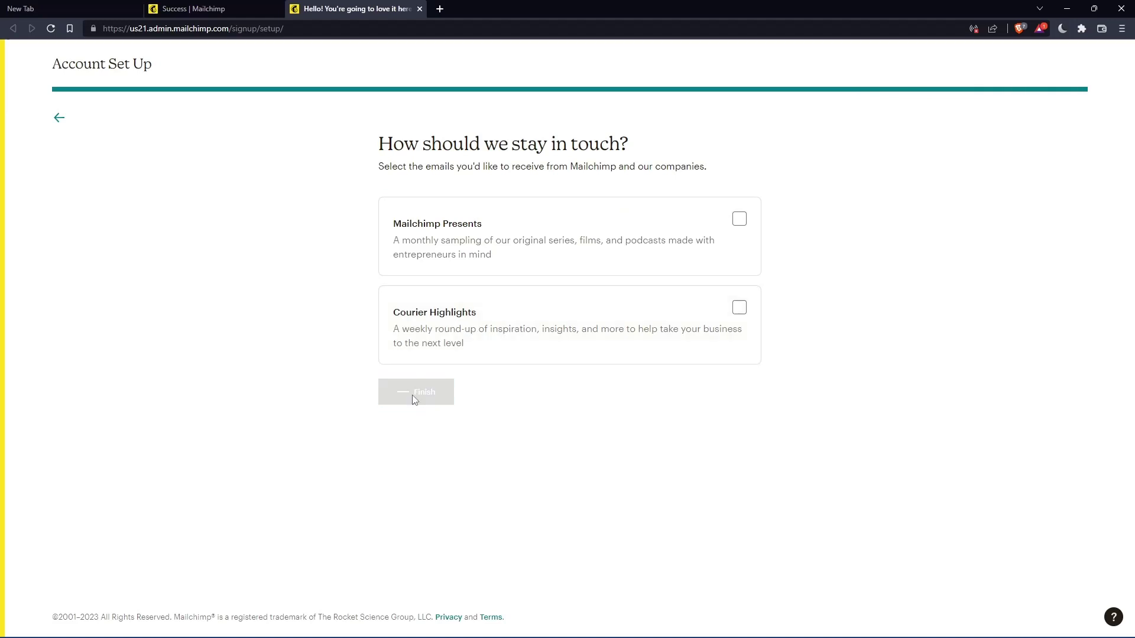
click(266, 319)
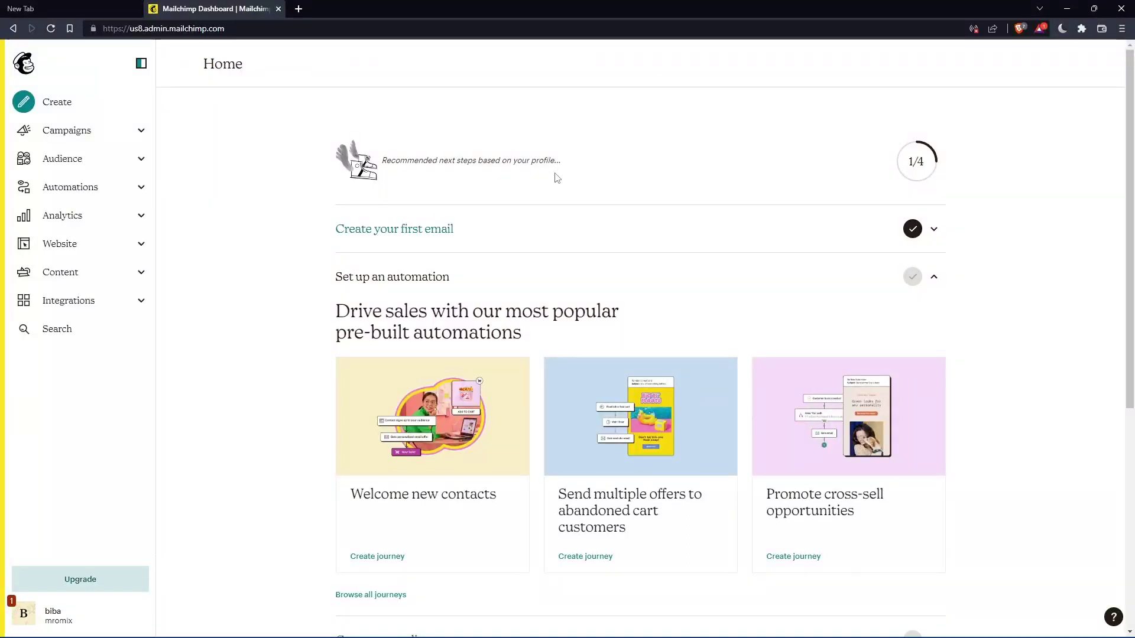
- Start a Regular email campaign through Create and Design Email
click(62, 108)
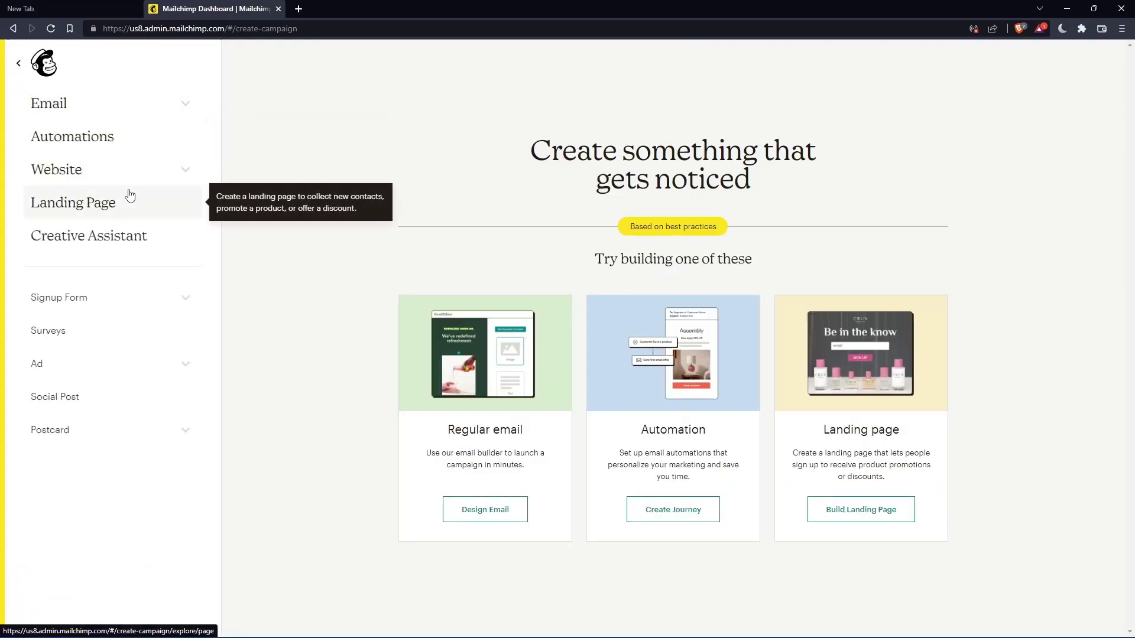
click(500, 510)
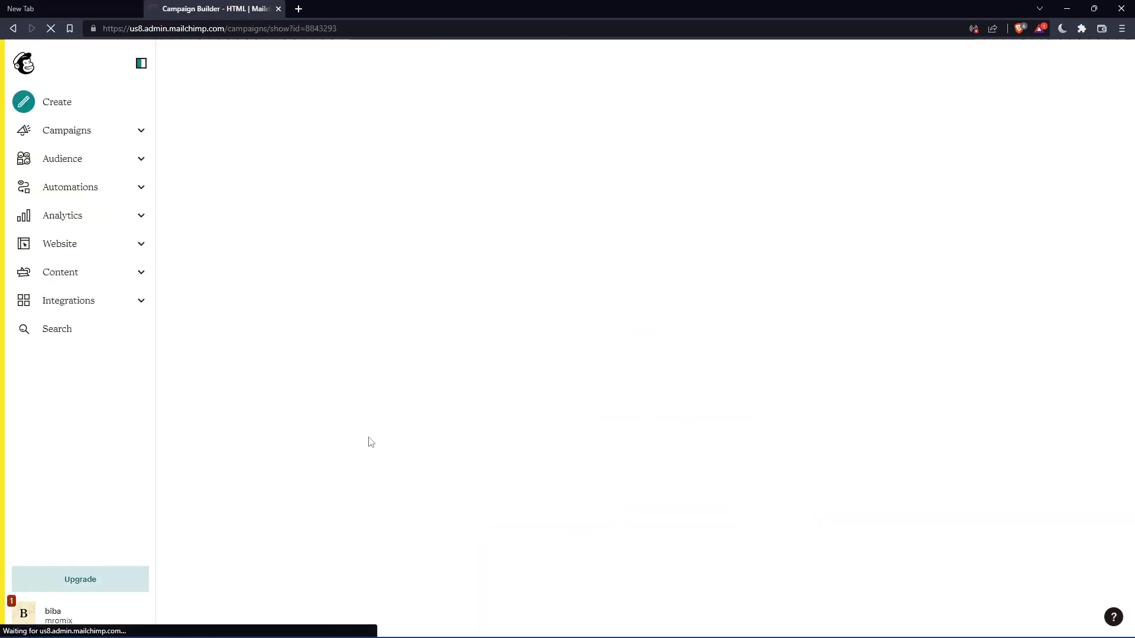
- Apply the Appointment Reminder theme to the draft email and continue back to the campaign
mouse_move(473, 374)
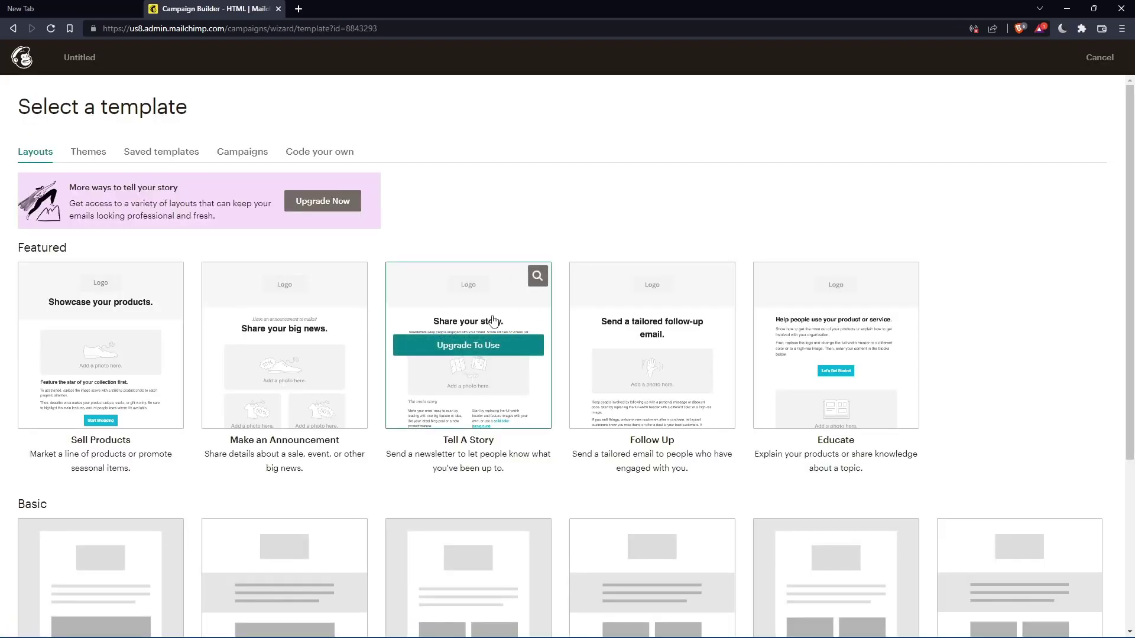
click(89, 153)
click(147, 379)
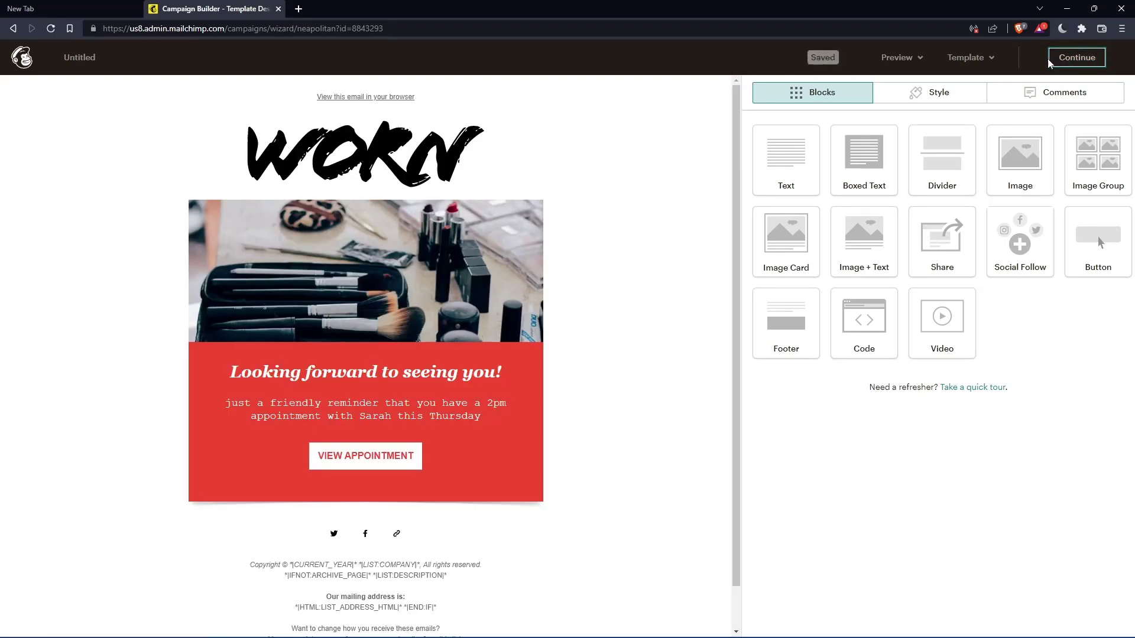
click(1057, 61)
click(492, 276)
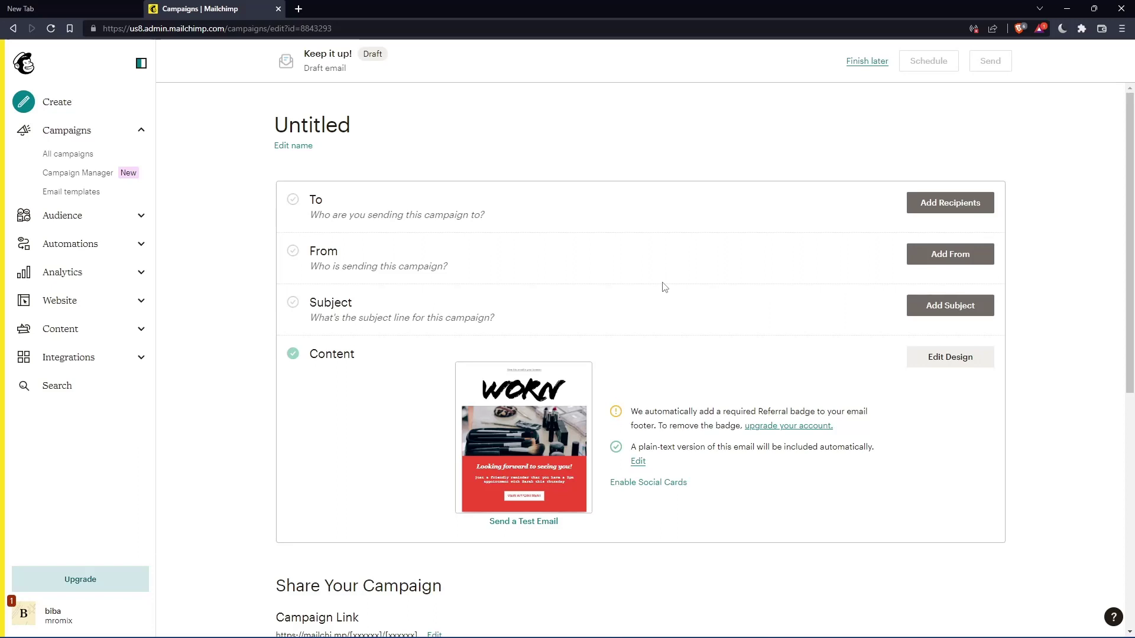
- Add recipients by selecting the account's only audience, then bring up the Segment or Tag choices
click(934, 204)
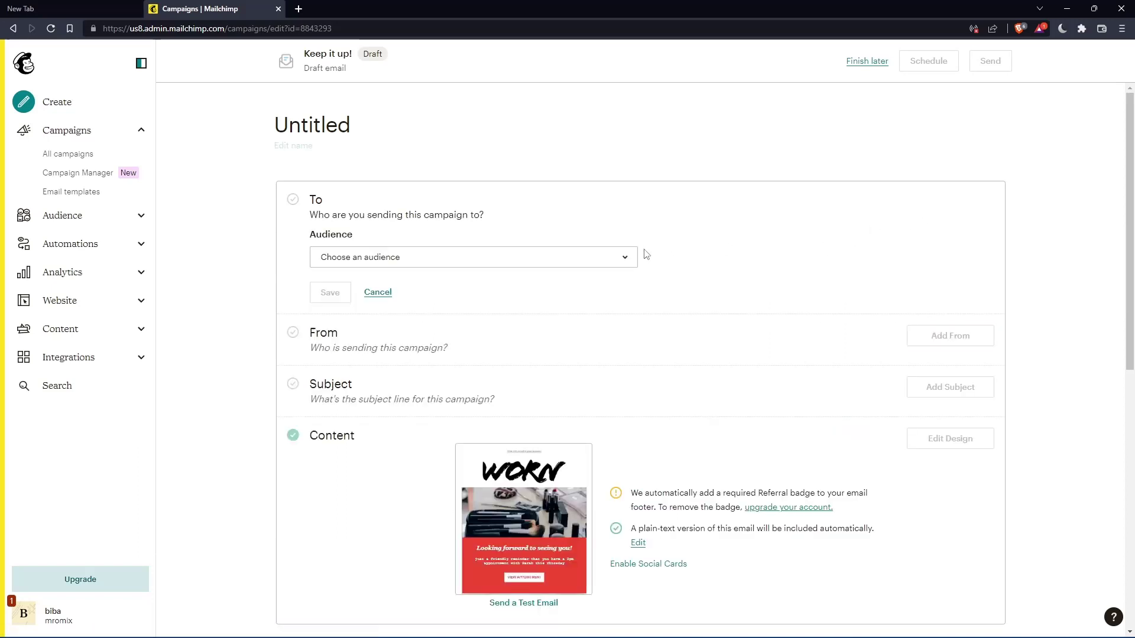
click(567, 256)
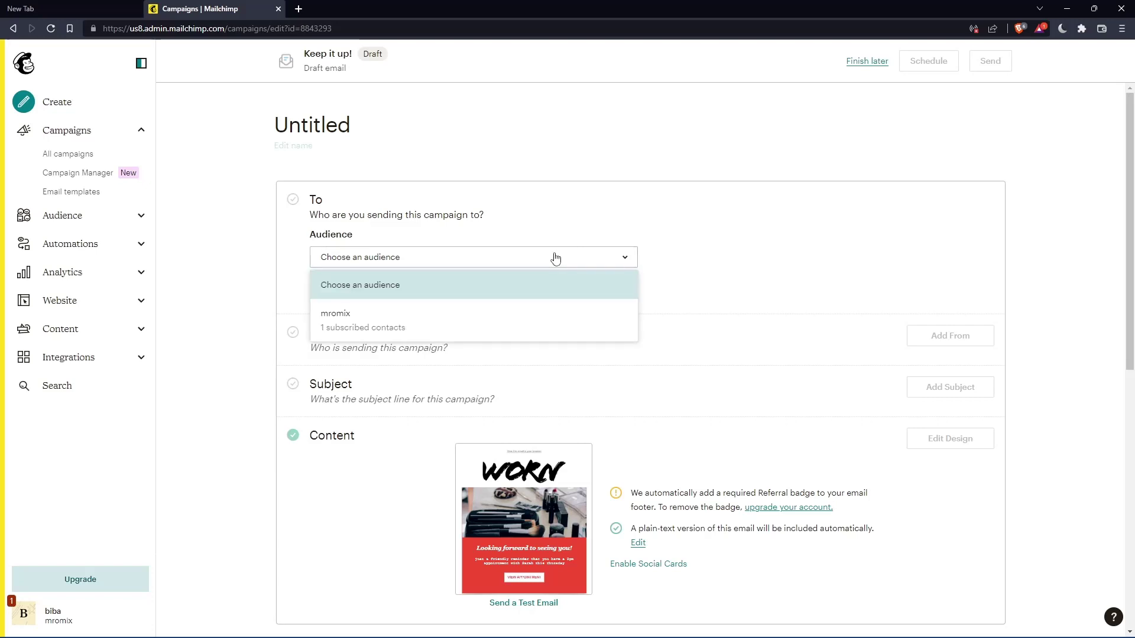
click(554, 257)
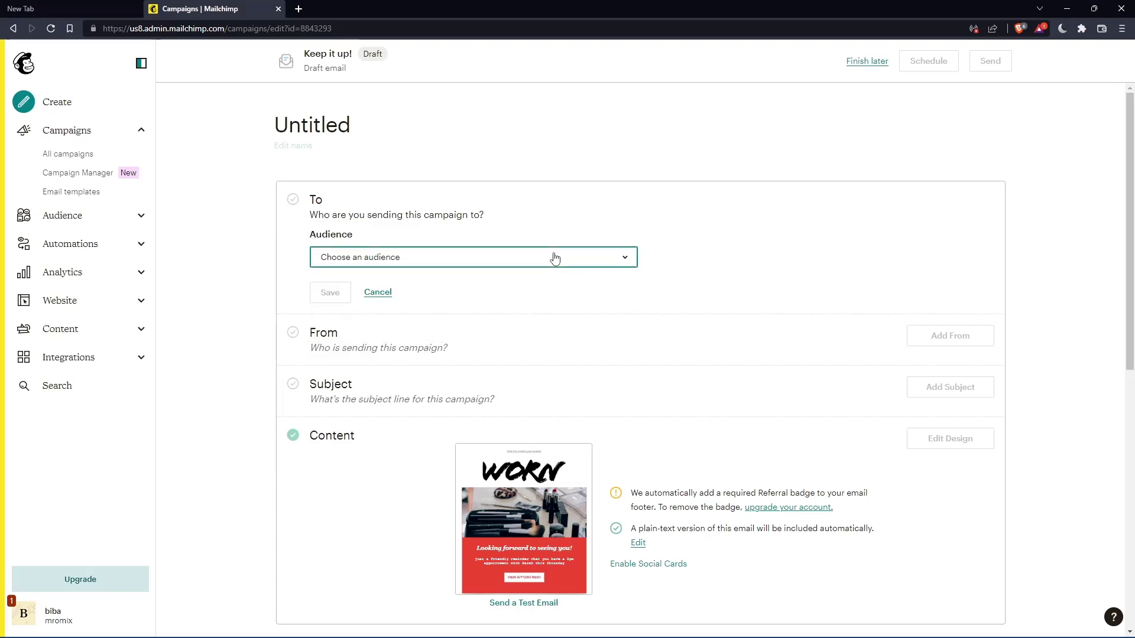
click(555, 257)
click(423, 325)
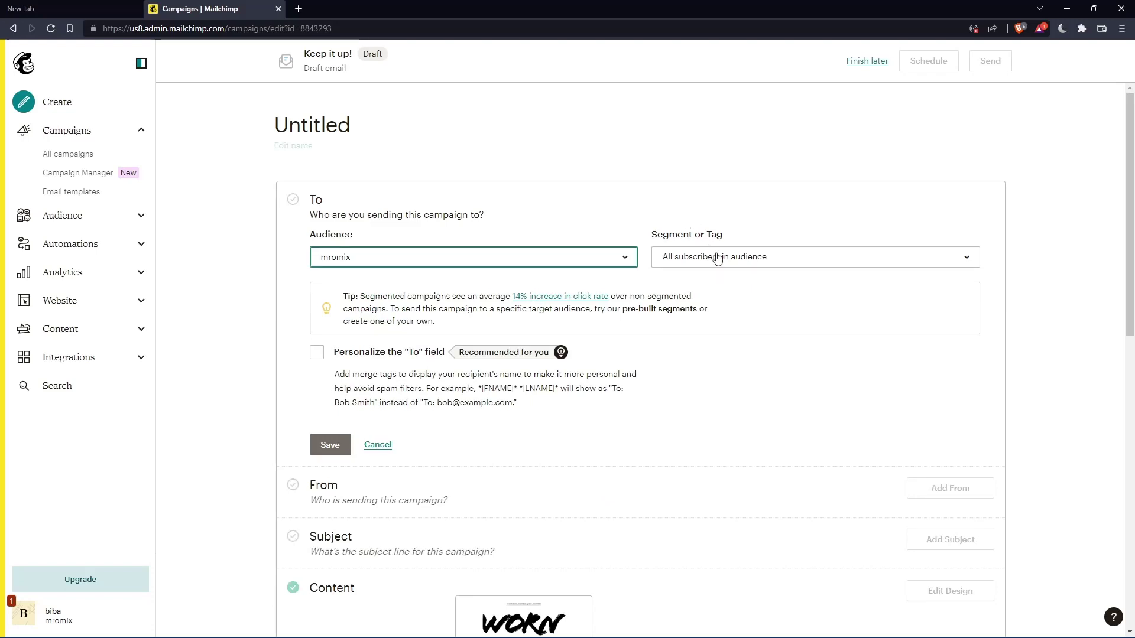
click(717, 256)
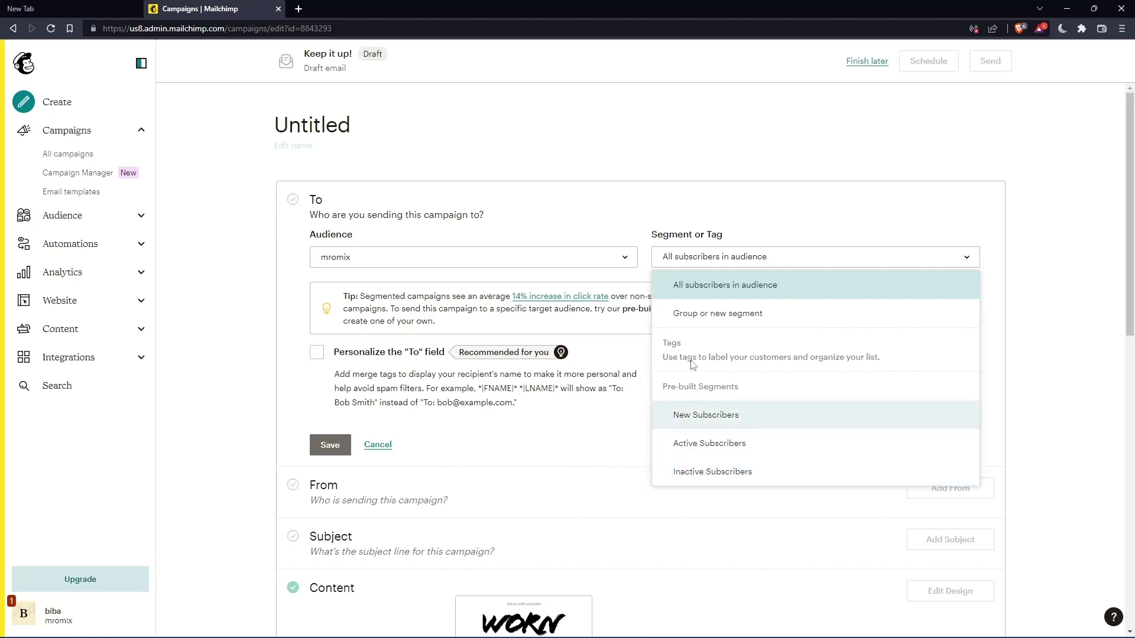
- Set Segment or Tag to Group or new segment and switch to the Paste Emails option
click(716, 322)
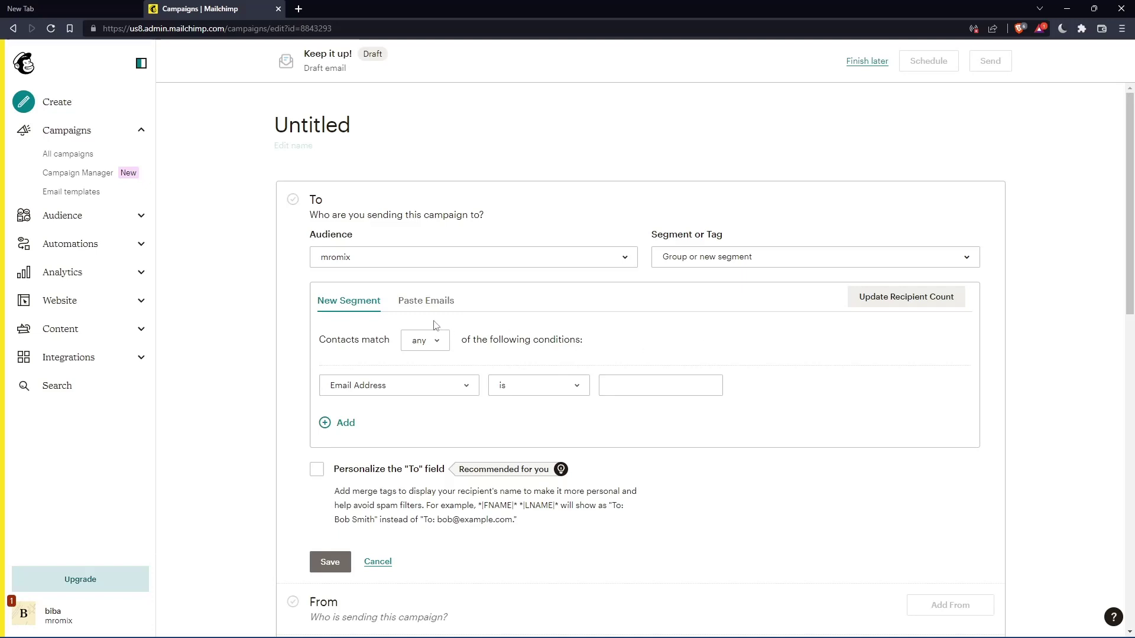
click(418, 303)
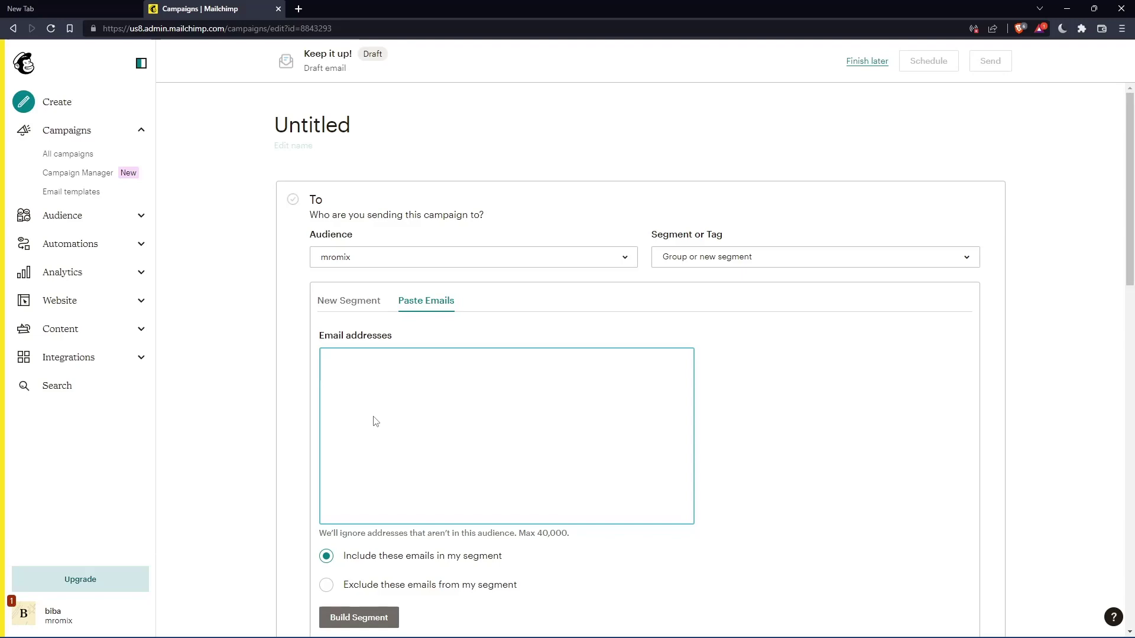
scroll(413, 384, down, 15)
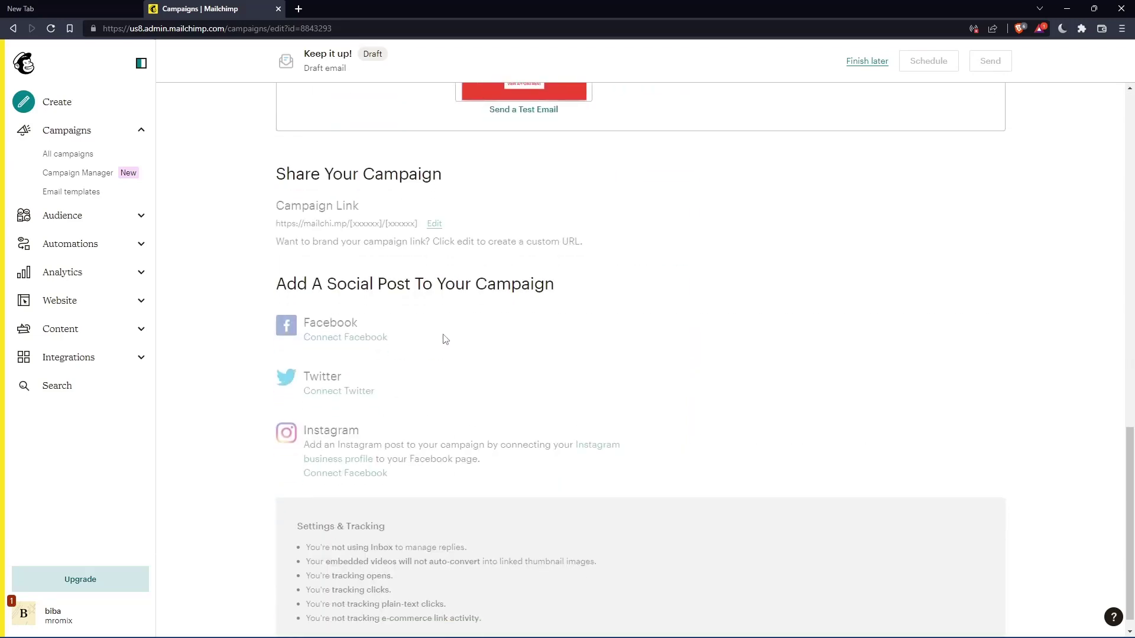
scroll(449, 349, up, 4)
scroll(456, 356, down, 4)
scroll(509, 361, up, 15)
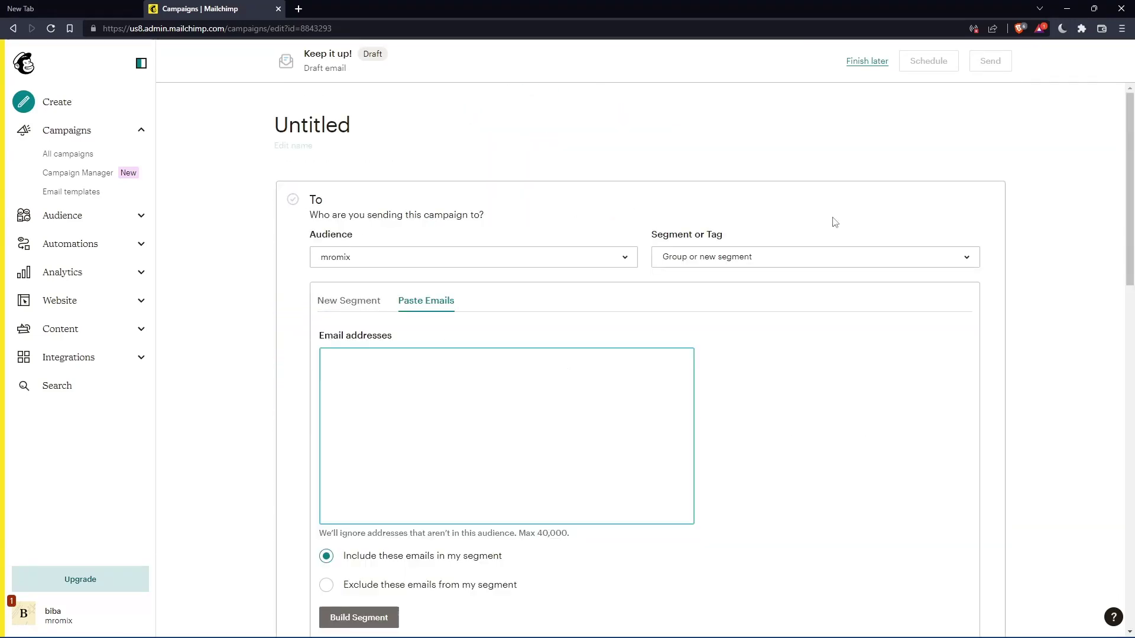